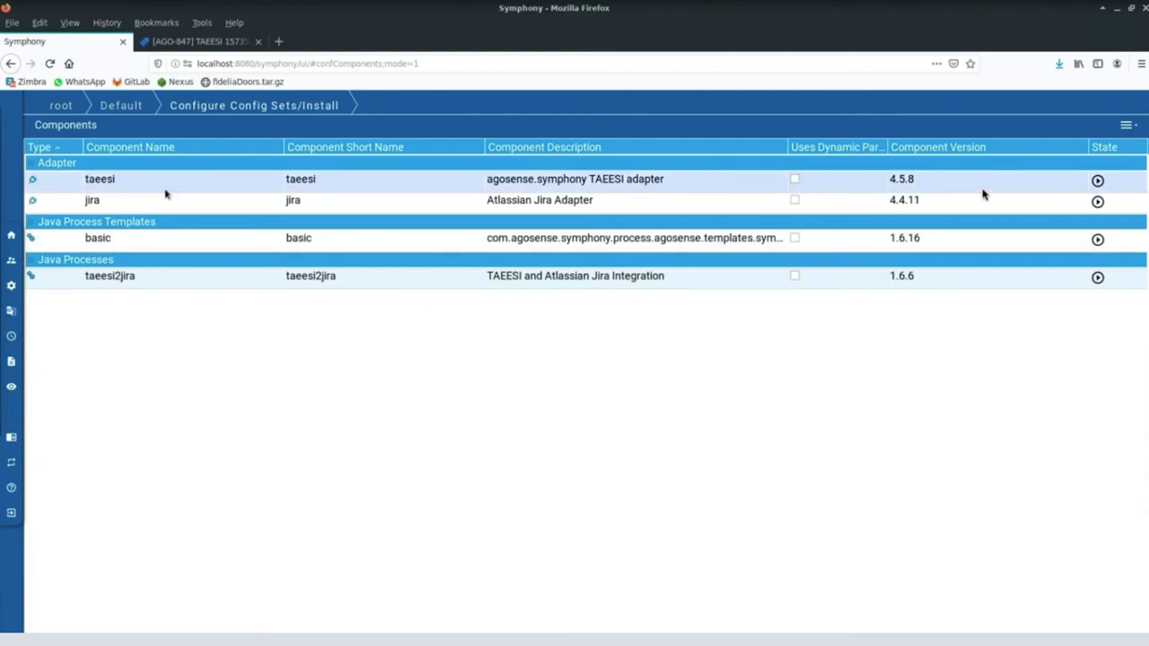
double_click(175, 184)
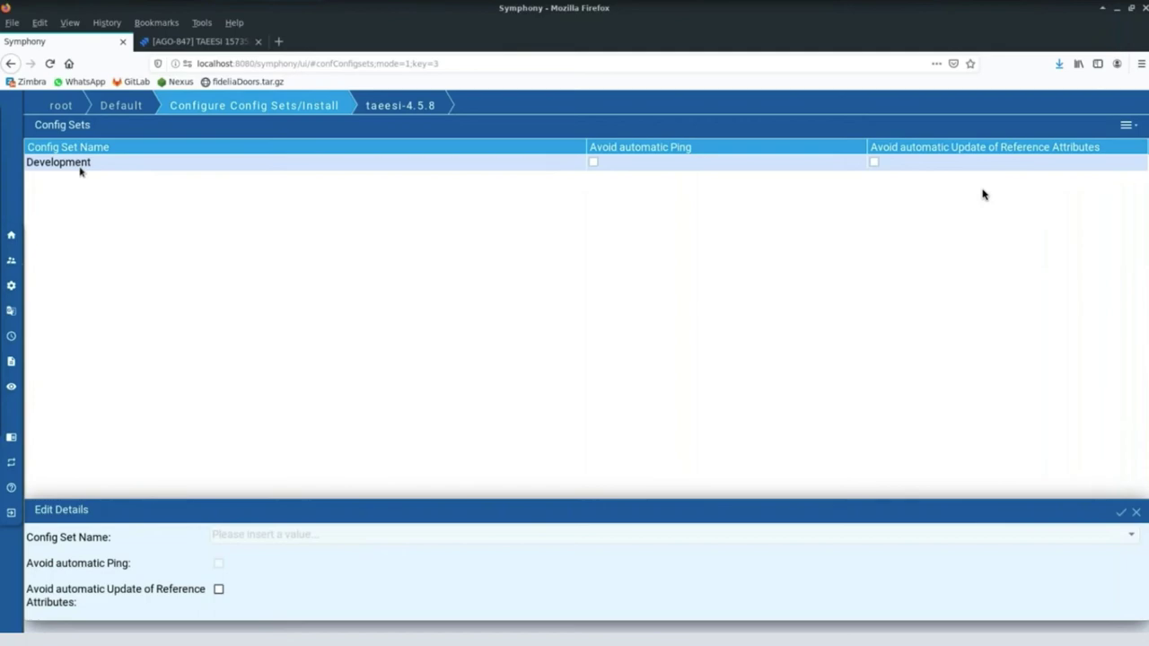
double_click(80, 167)
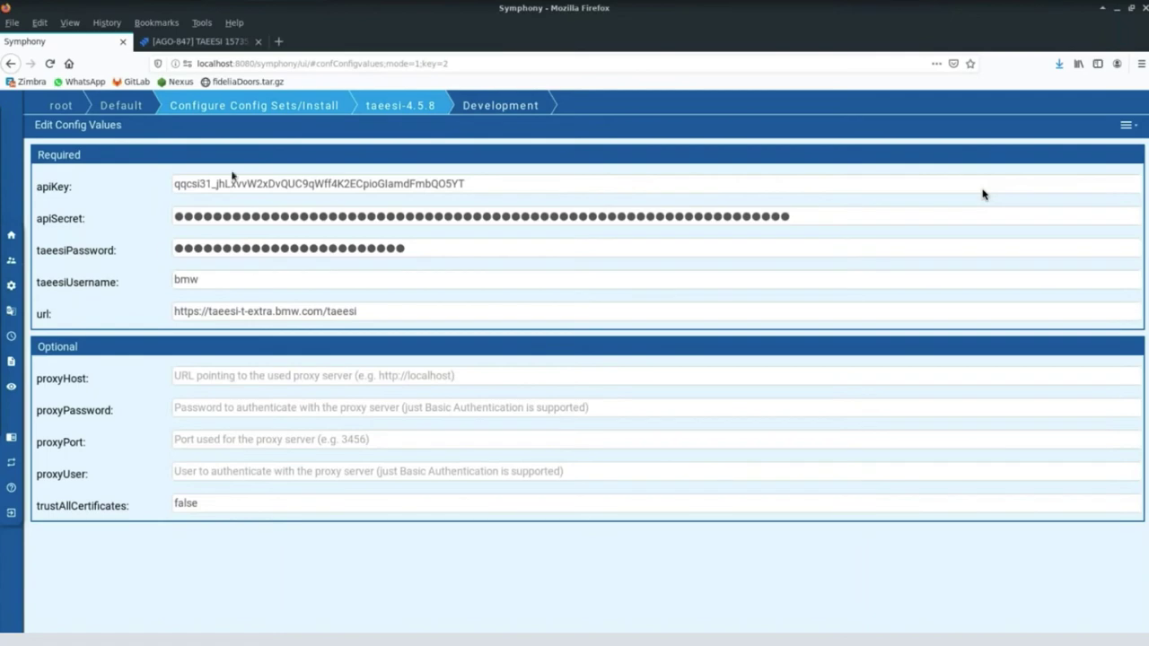
click(231, 108)
double_click(196, 206)
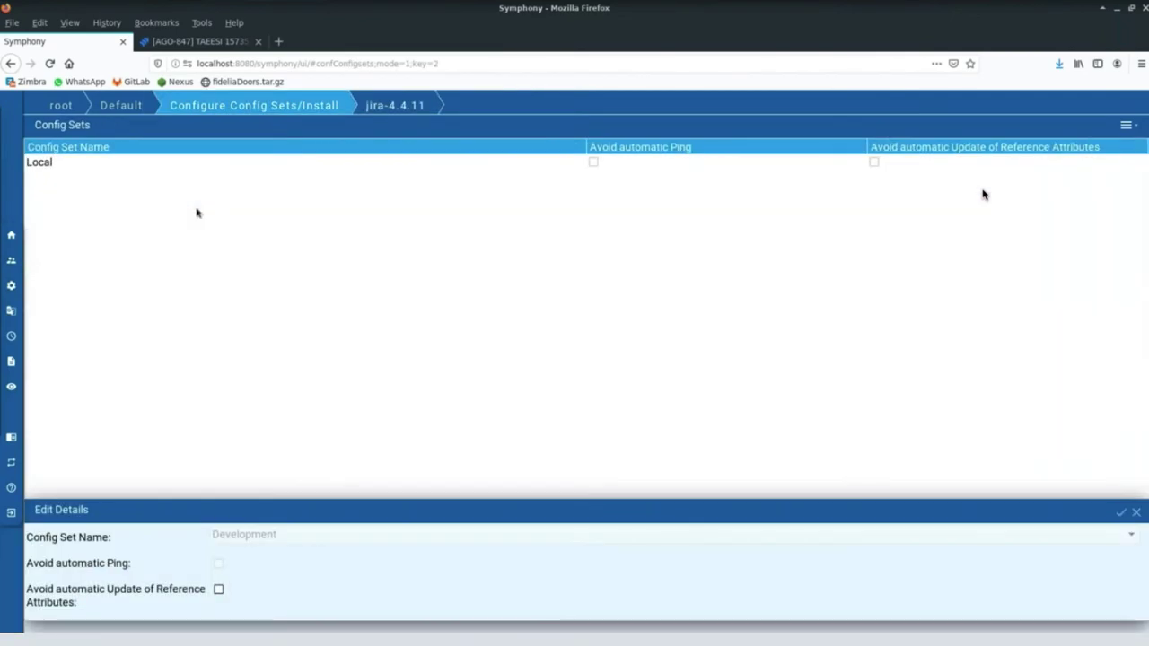
click(63, 167)
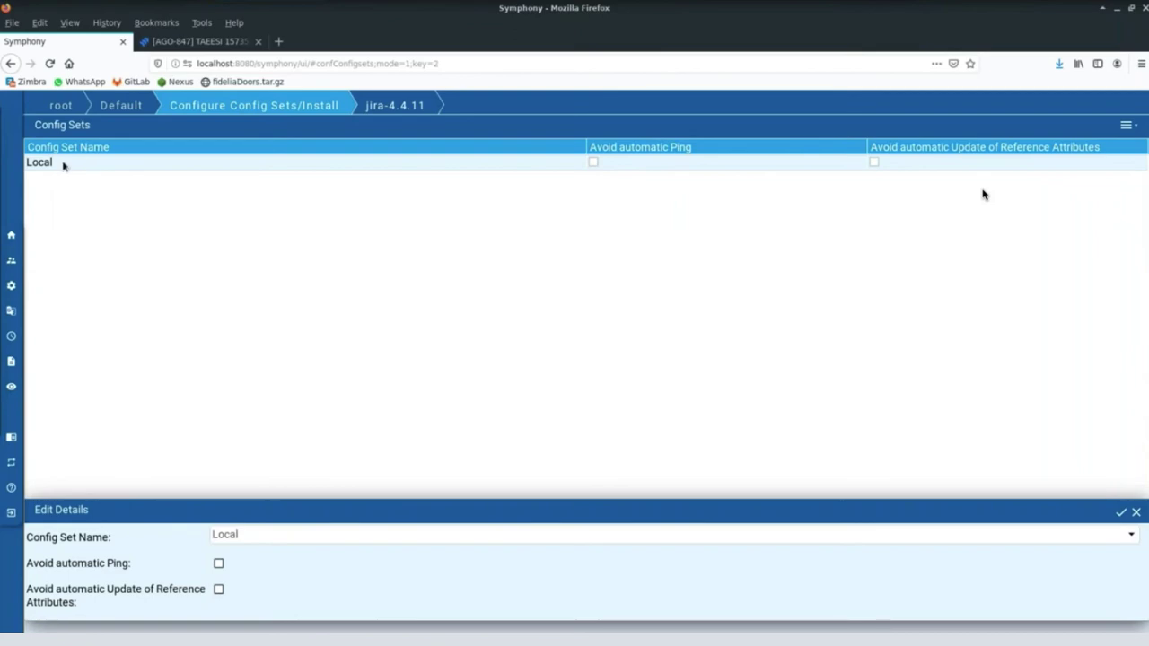
double_click(70, 164)
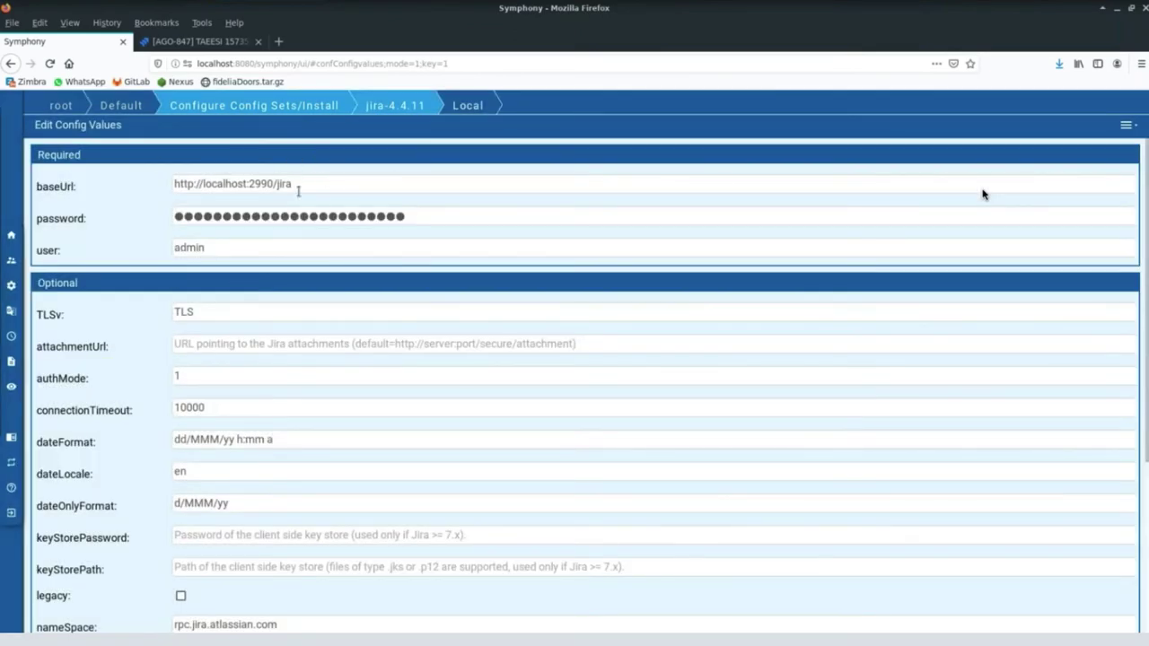
click(193, 42)
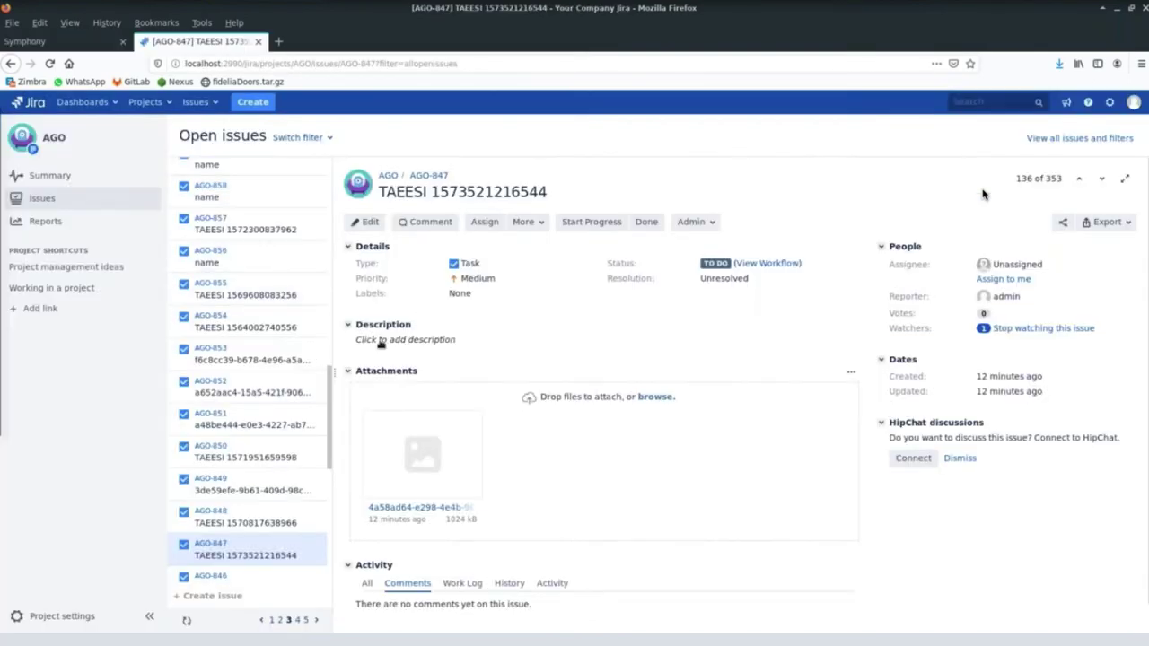
key(ctrl+Page_Up)
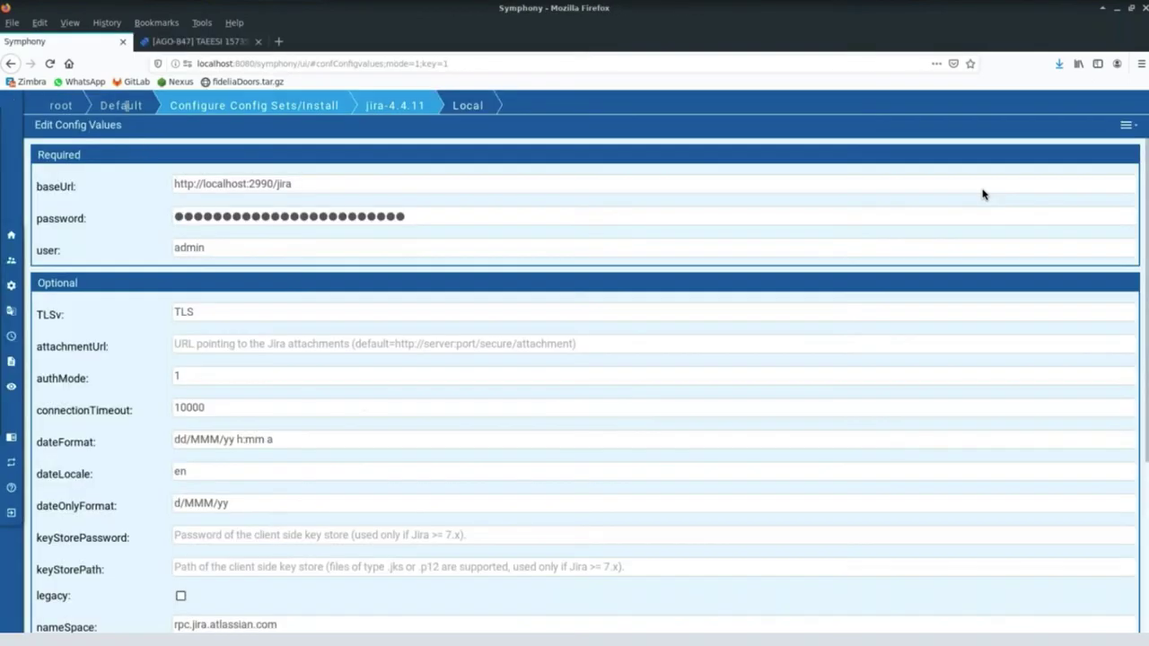
click(228, 101)
click(226, 287)
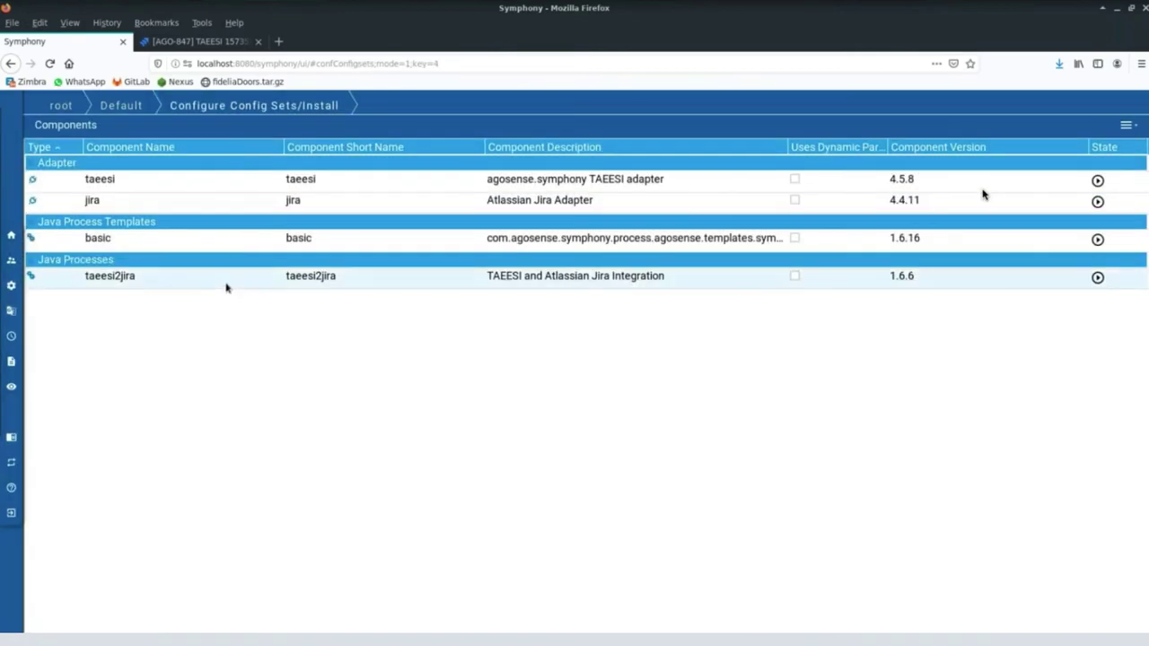
In the Demo config values, set taeesiConfig to Development and jiraProject to AGO.
click(78, 167)
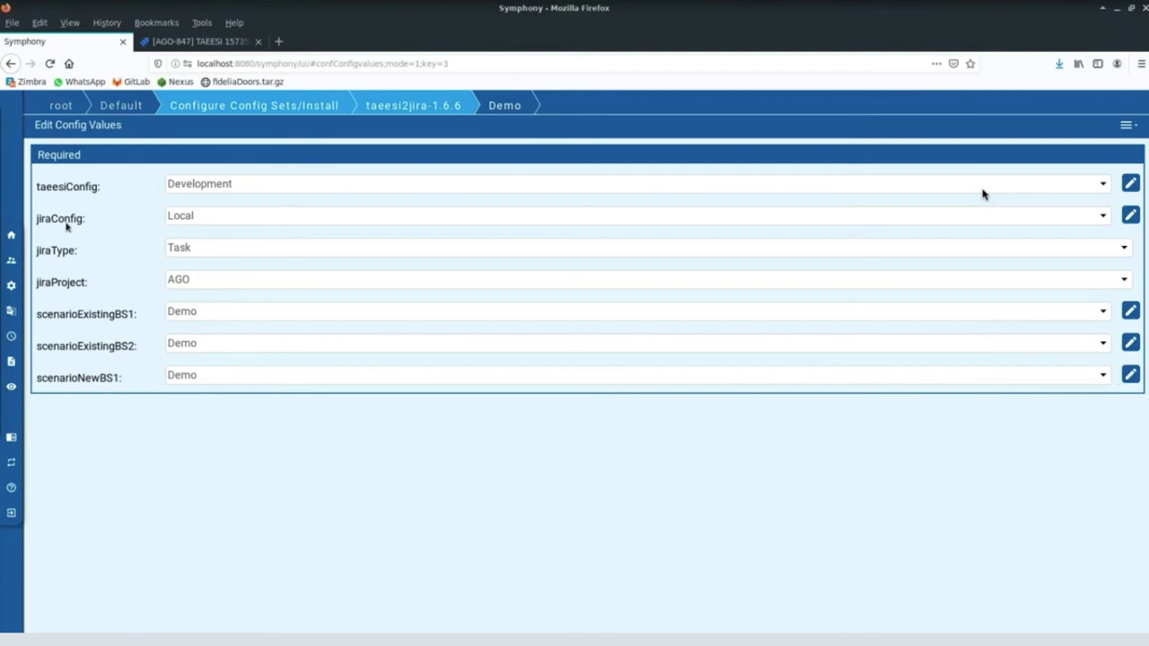
click(1103, 184)
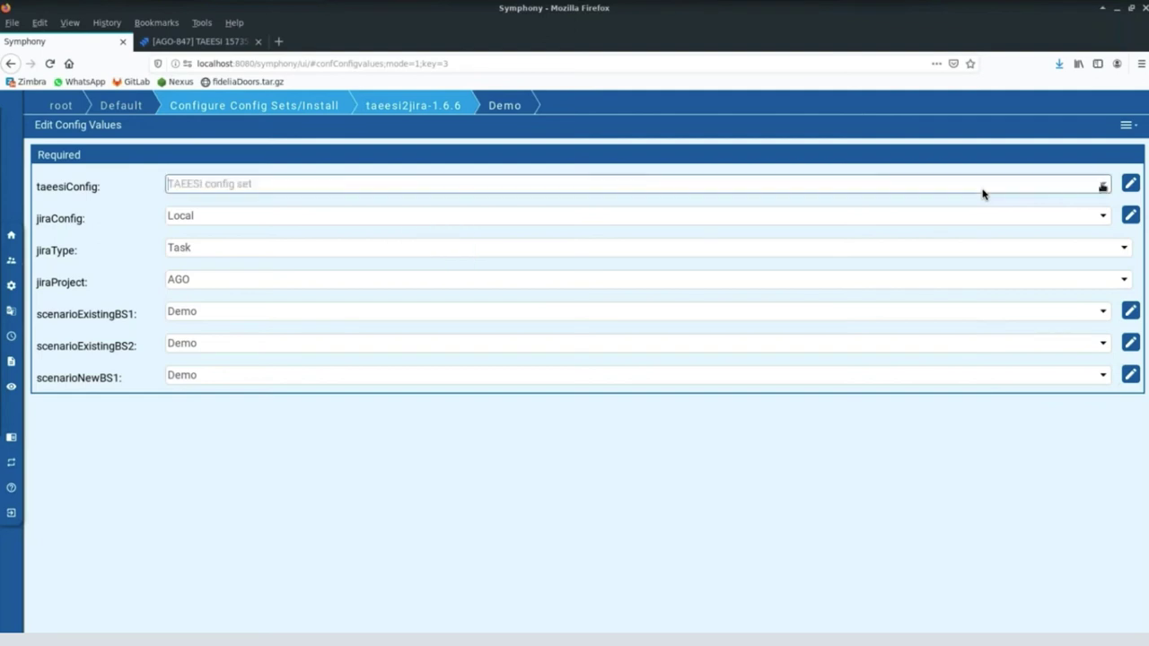
click(623, 203)
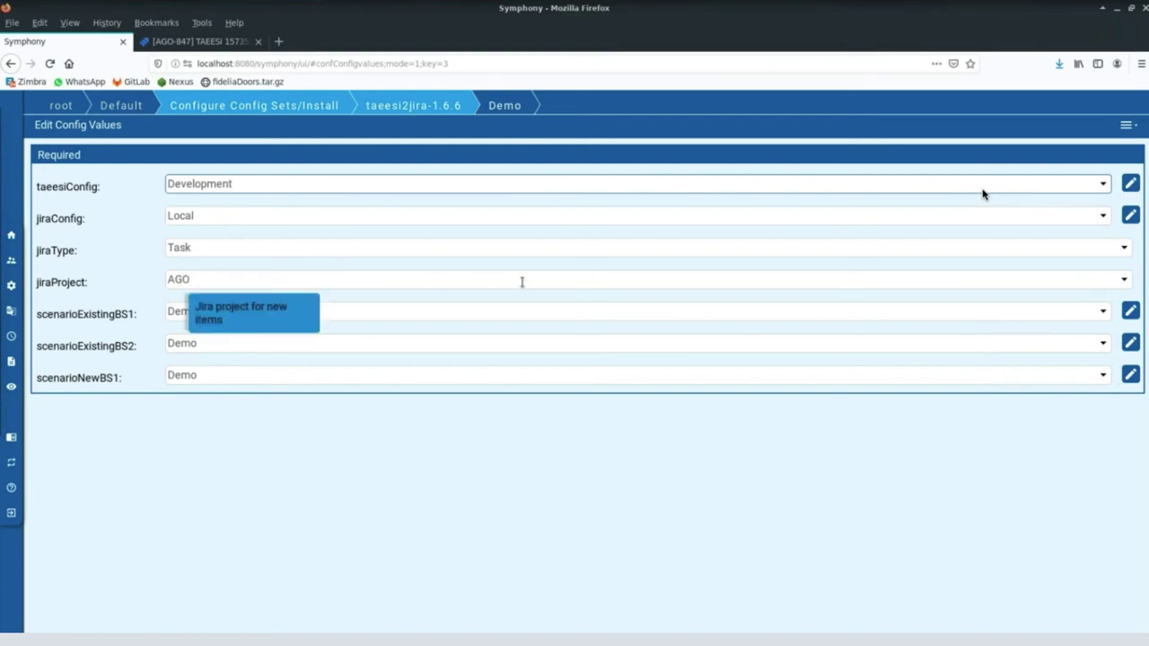
click(1123, 279)
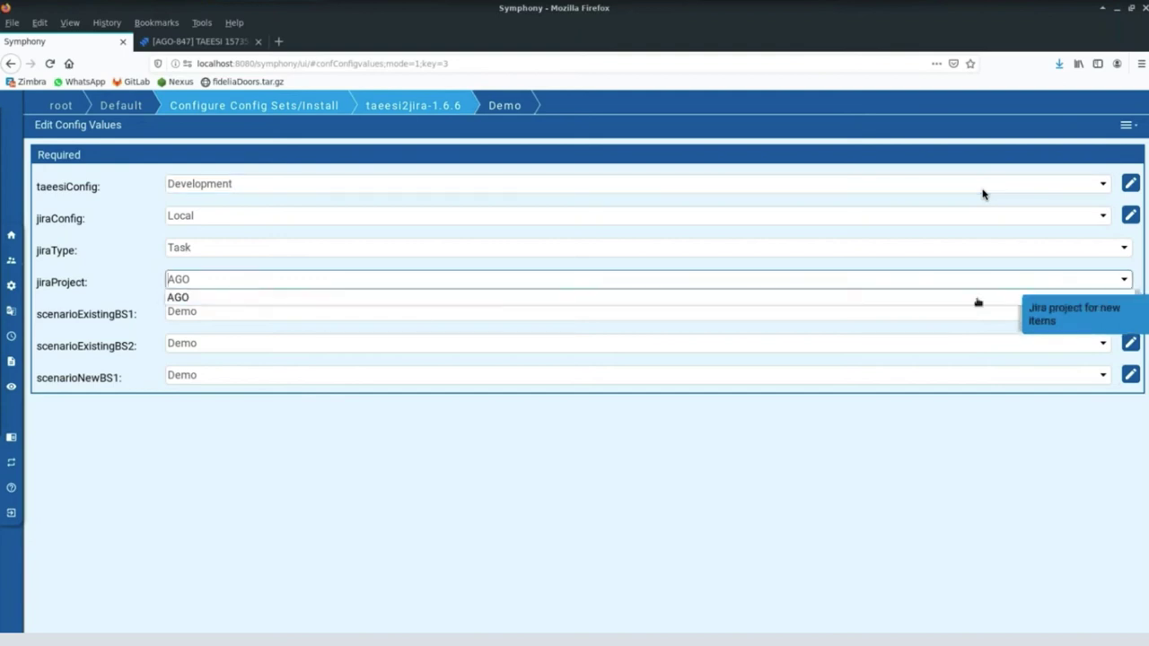
click(186, 297)
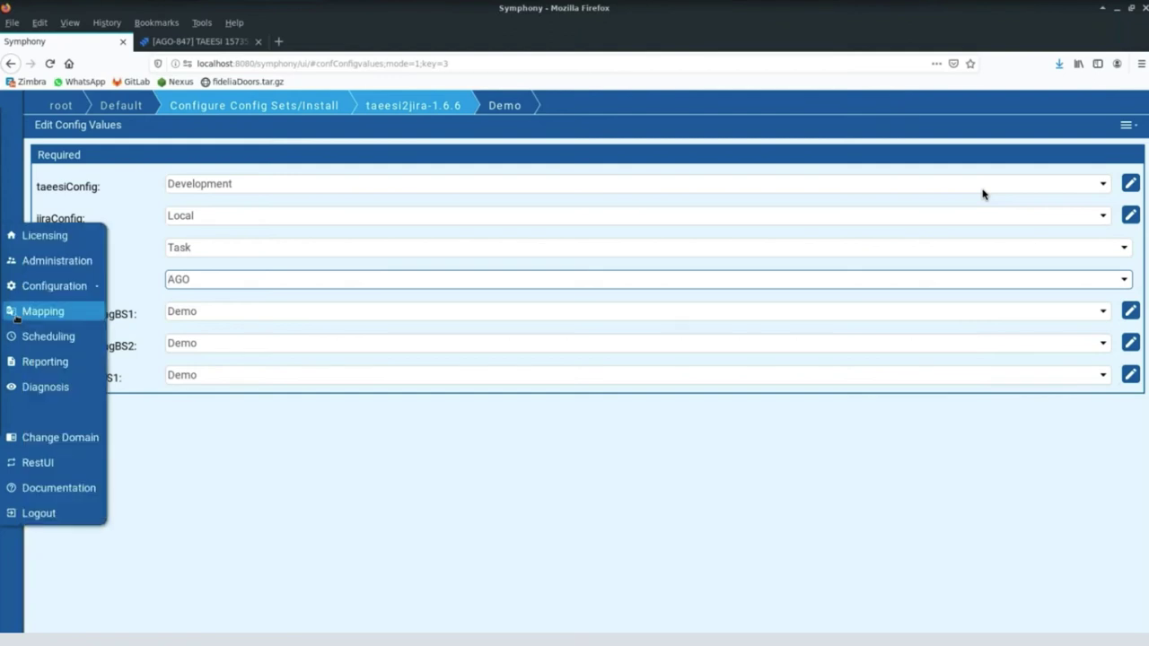
Open the Demo scenario's attribute mappings, showing the Title to summary mapping.
click(16, 318)
double_click(105, 162)
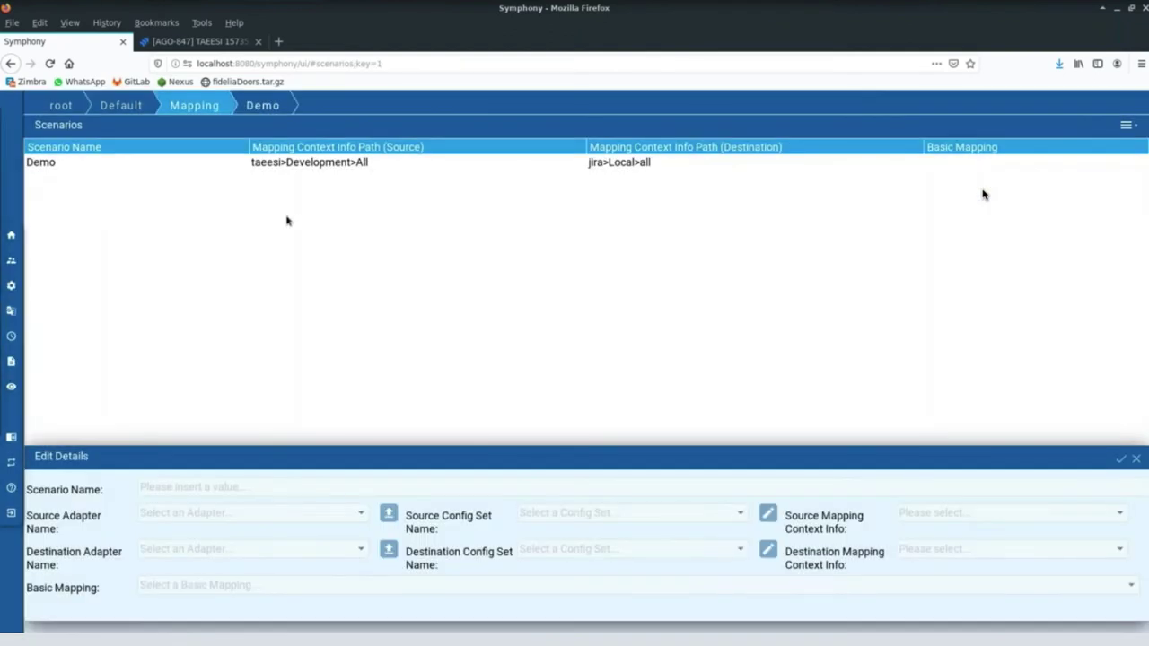
click(284, 164)
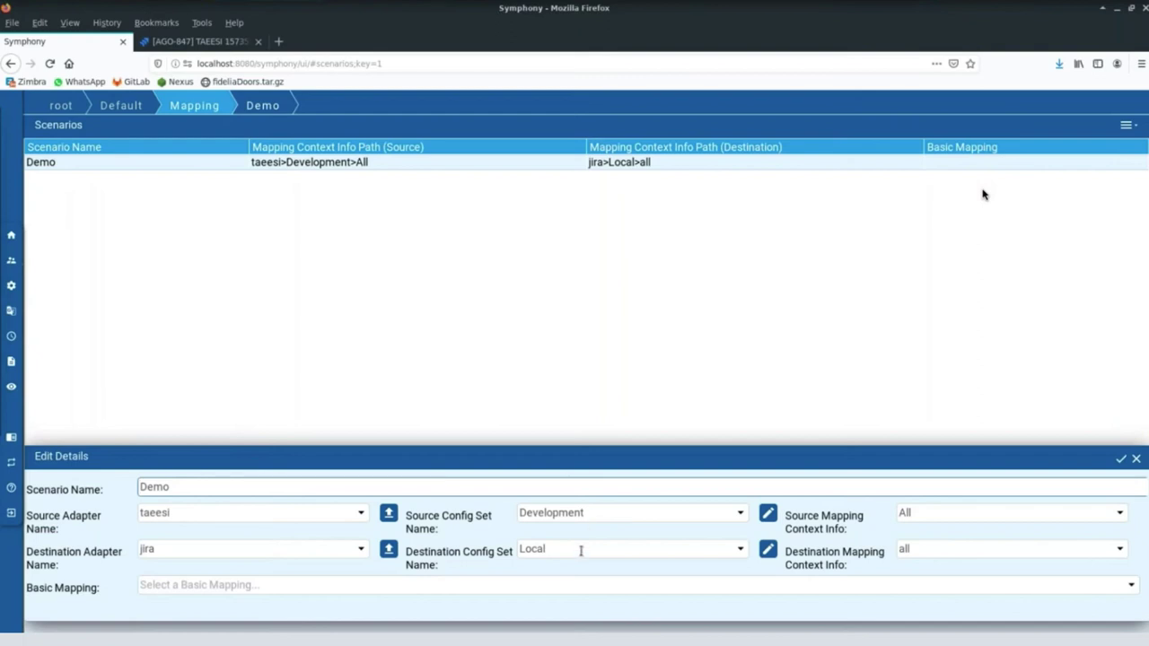
double_click(222, 164)
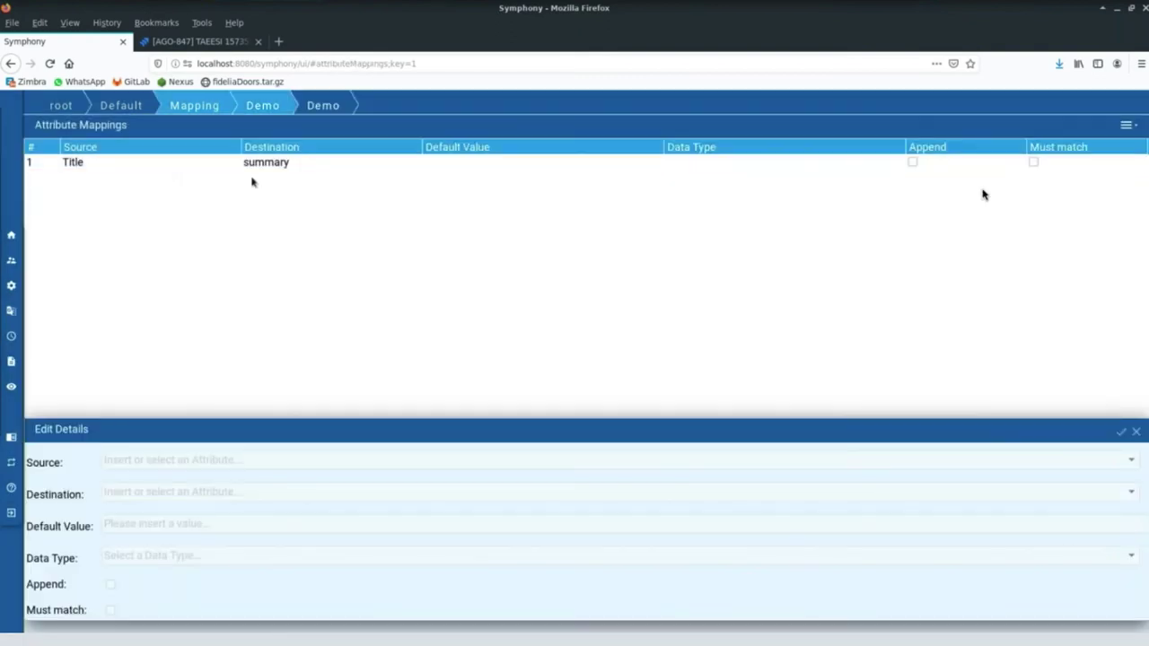
click(248, 164)
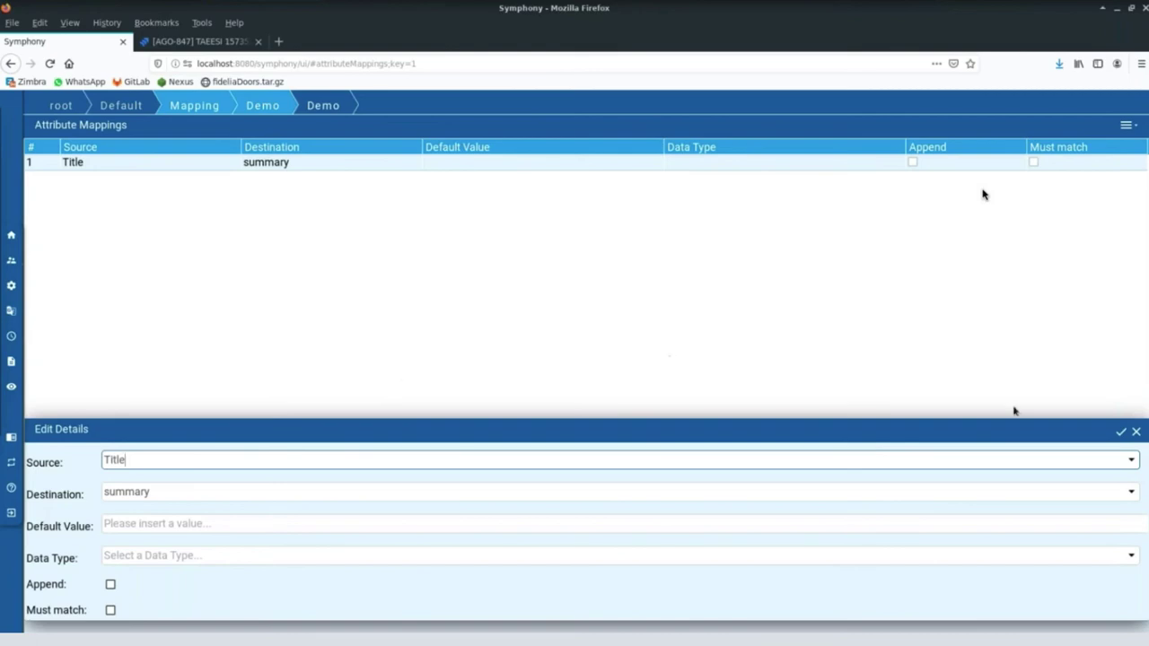
Create a mapping from TAEESI Error Description to the Jira description field.
click(1125, 125)
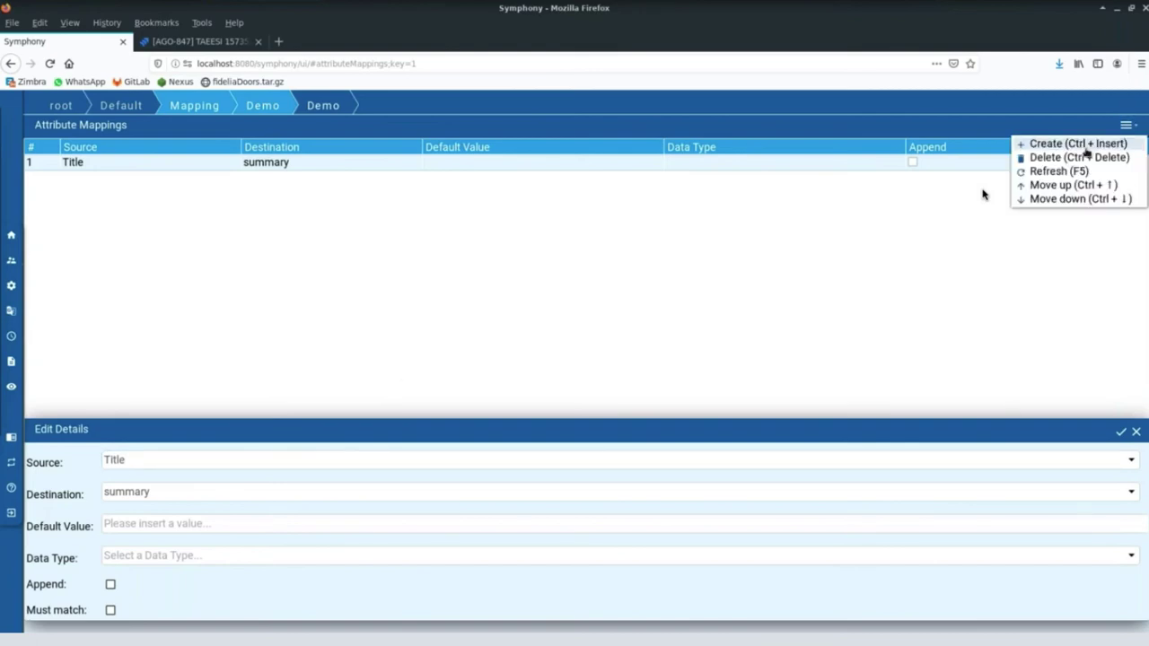
click(1086, 150)
click(1120, 459)
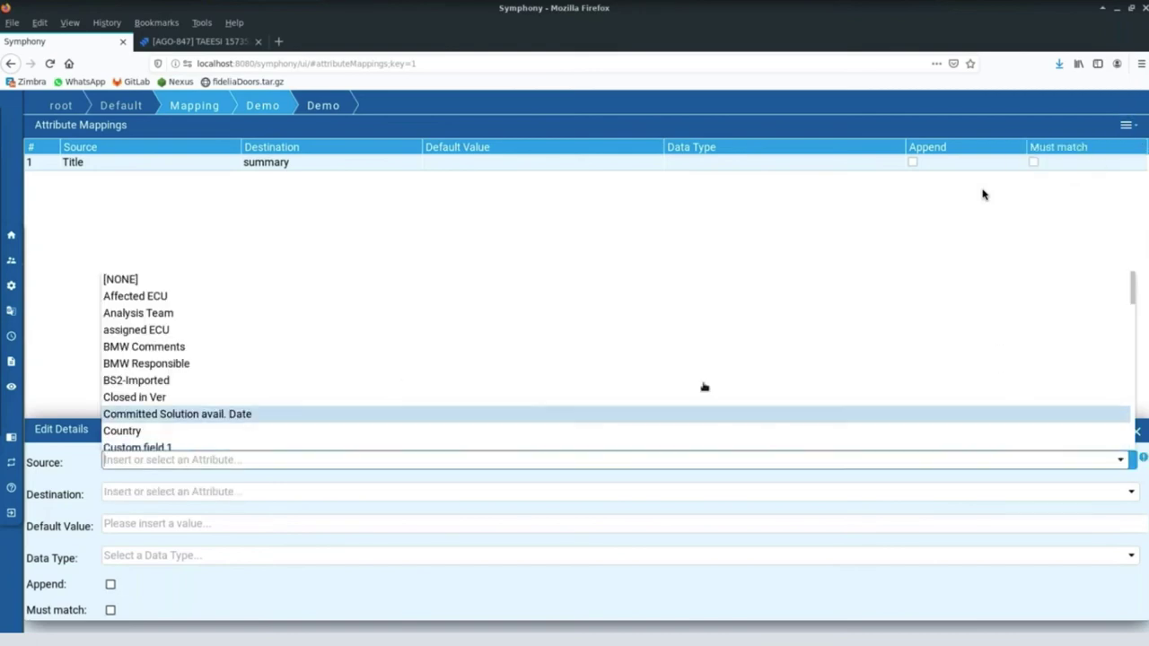
scroll(439, 389, down, 6)
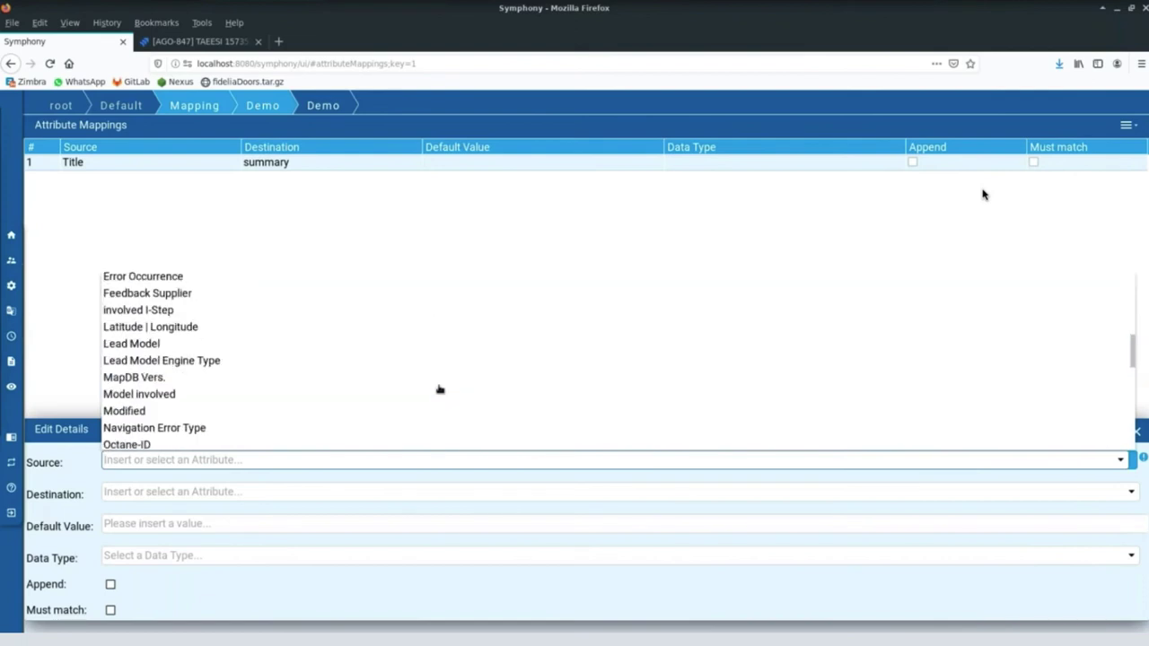
scroll(440, 389, up, 2)
click(370, 373)
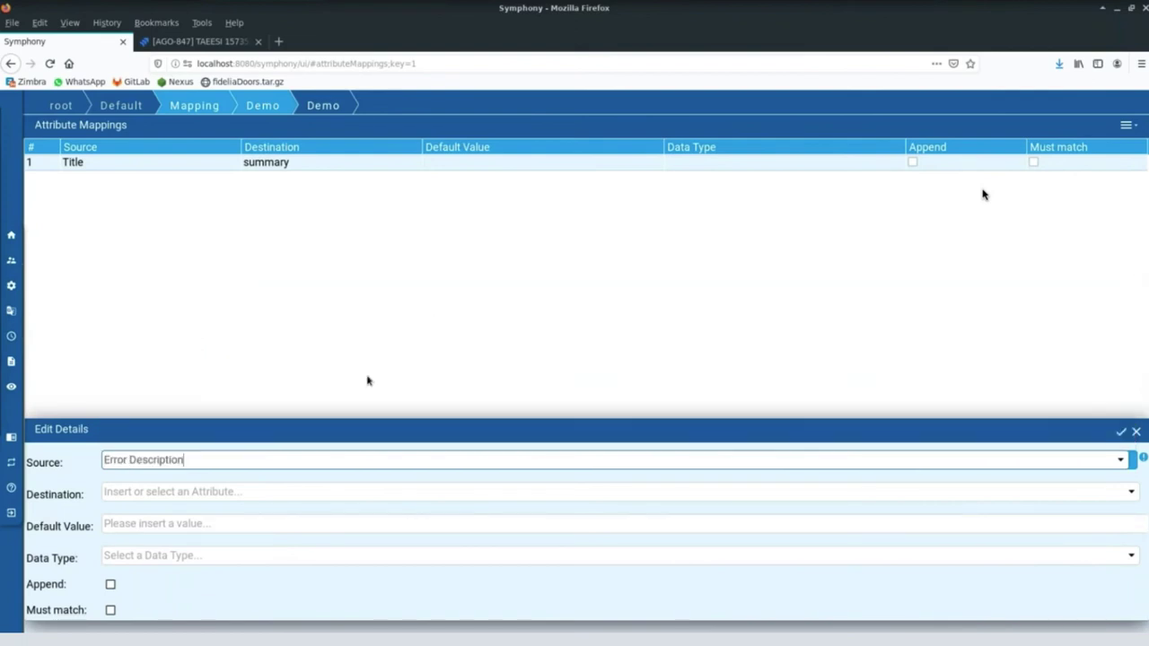
click(1131, 492)
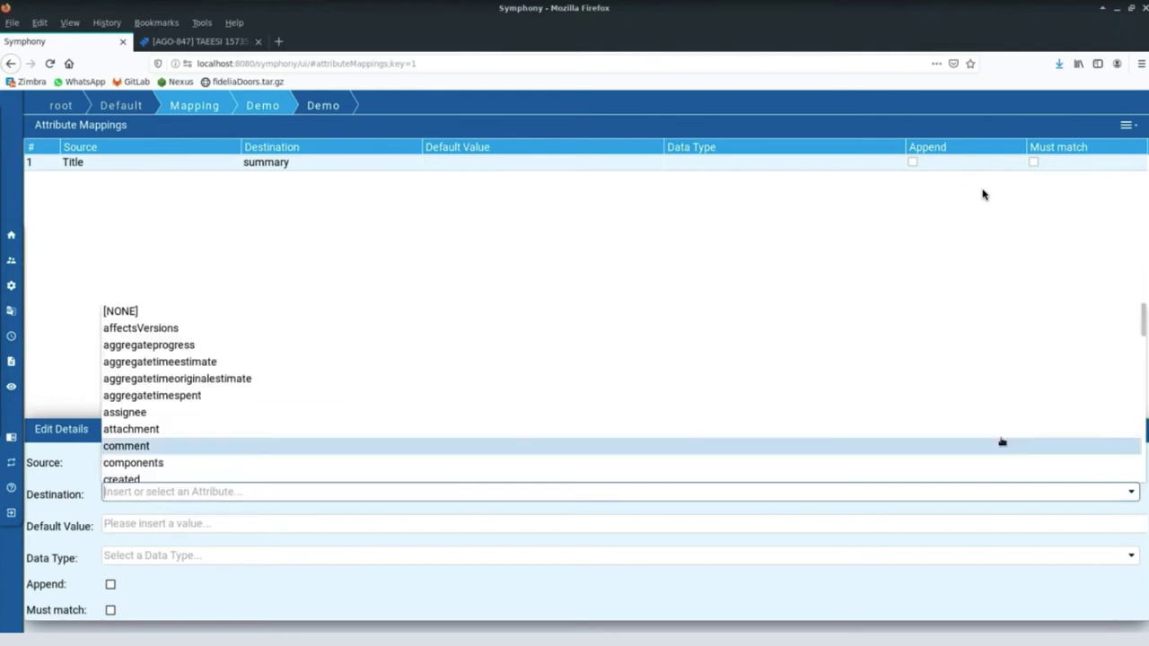
scroll(525, 395, down, 2)
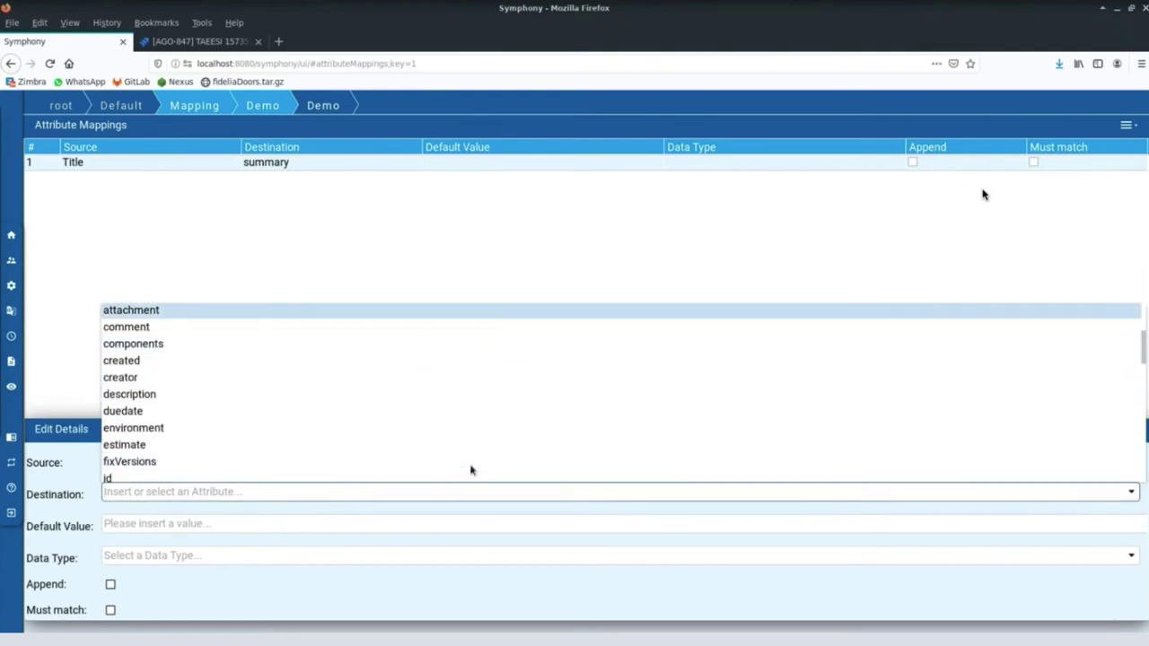
click(458, 391)
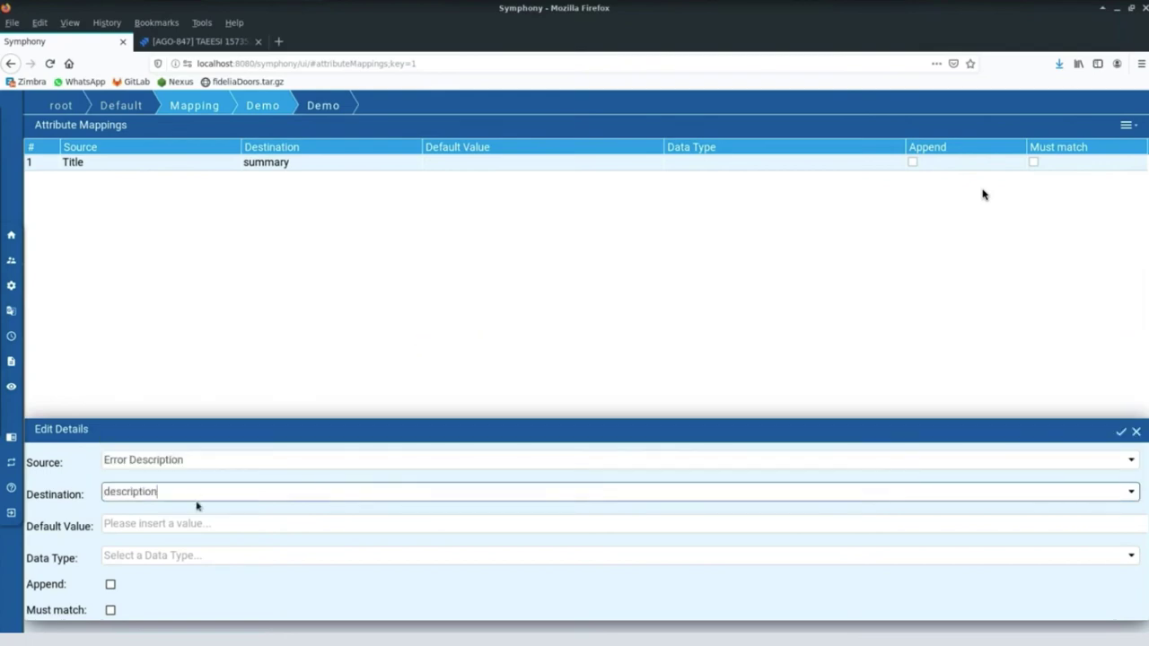
click(19, 346)
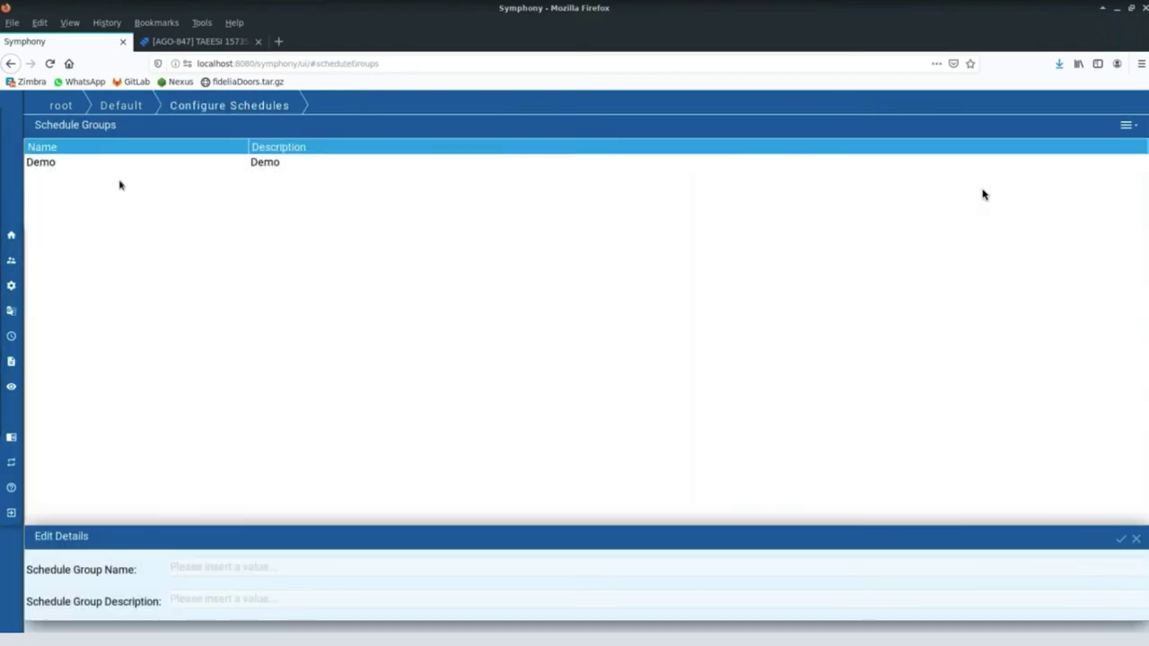
Check the Demo group's TAEESI Demo schedule, then open the Diagnosis job queue.
double_click(115, 170)
click(128, 164)
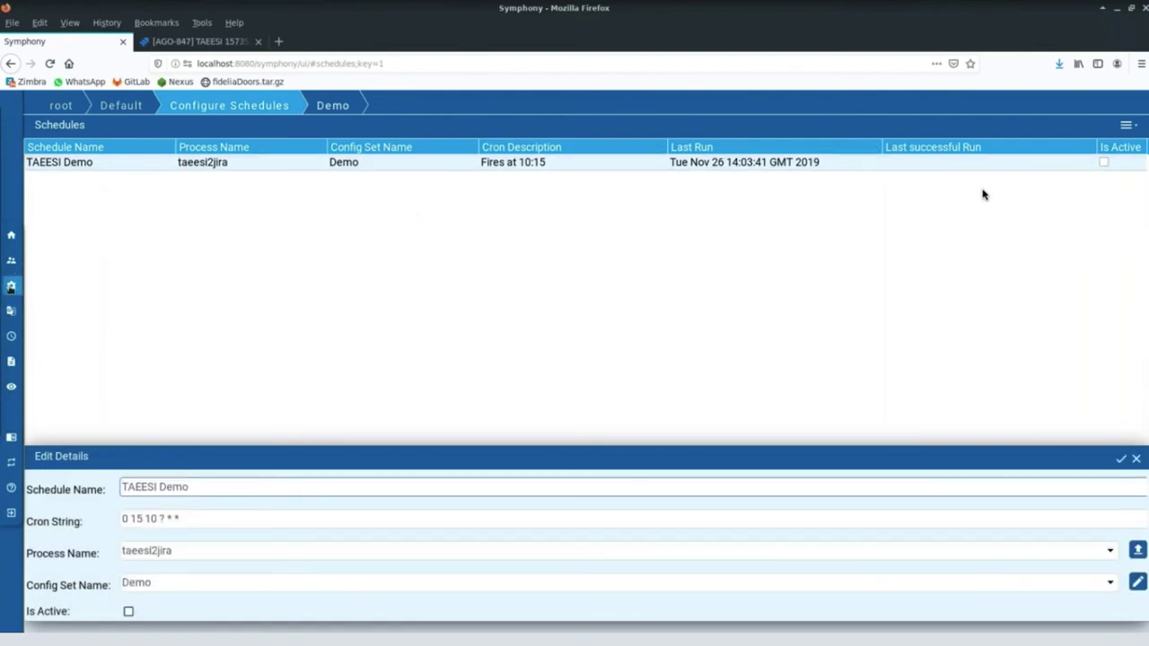
mouse_move(11, 335)
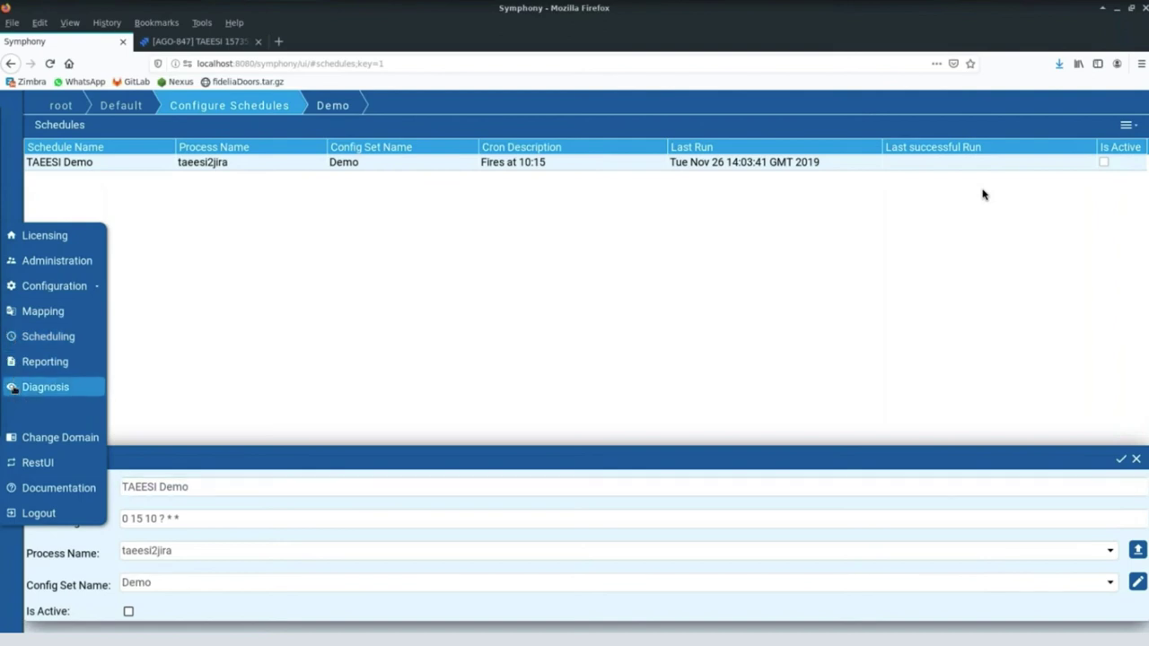
click(36, 386)
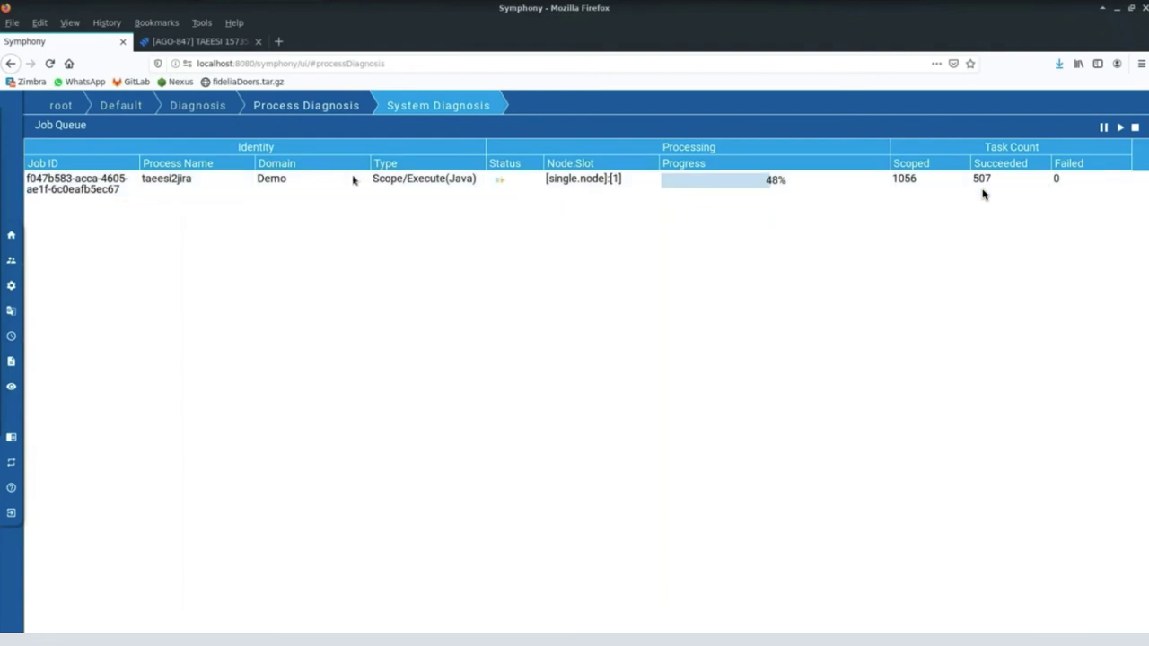
Review Jira issues AGO-849 and AGO-854, reload for newly synced issues, then return to Symphony.
click(183, 43)
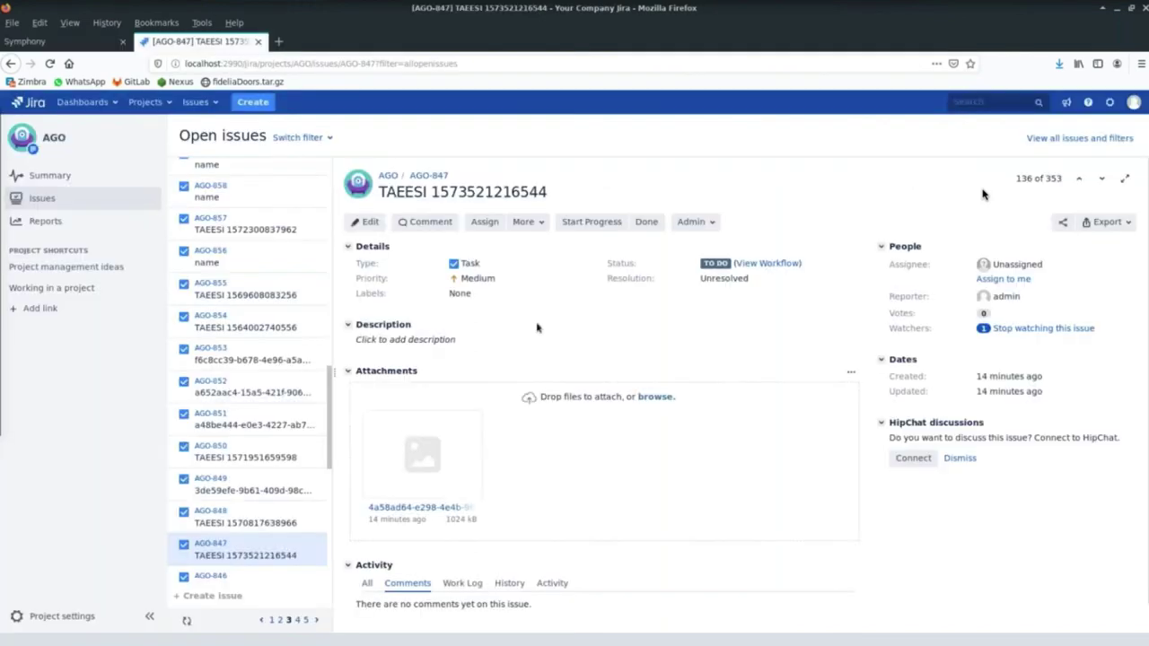
click(268, 499)
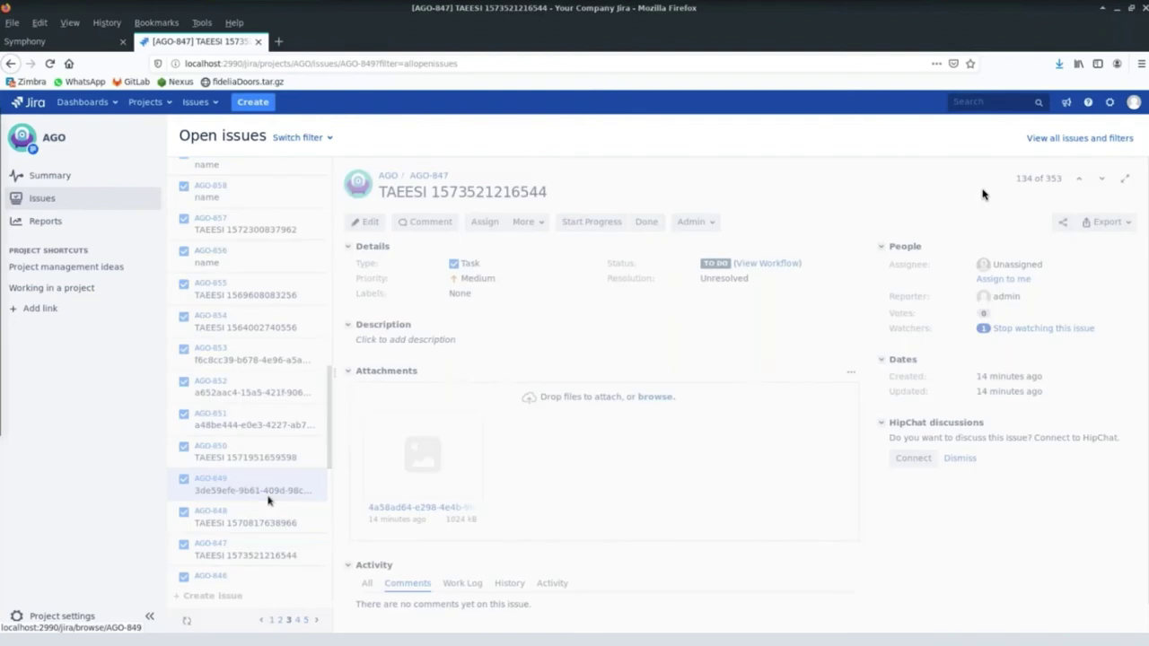
click(247, 321)
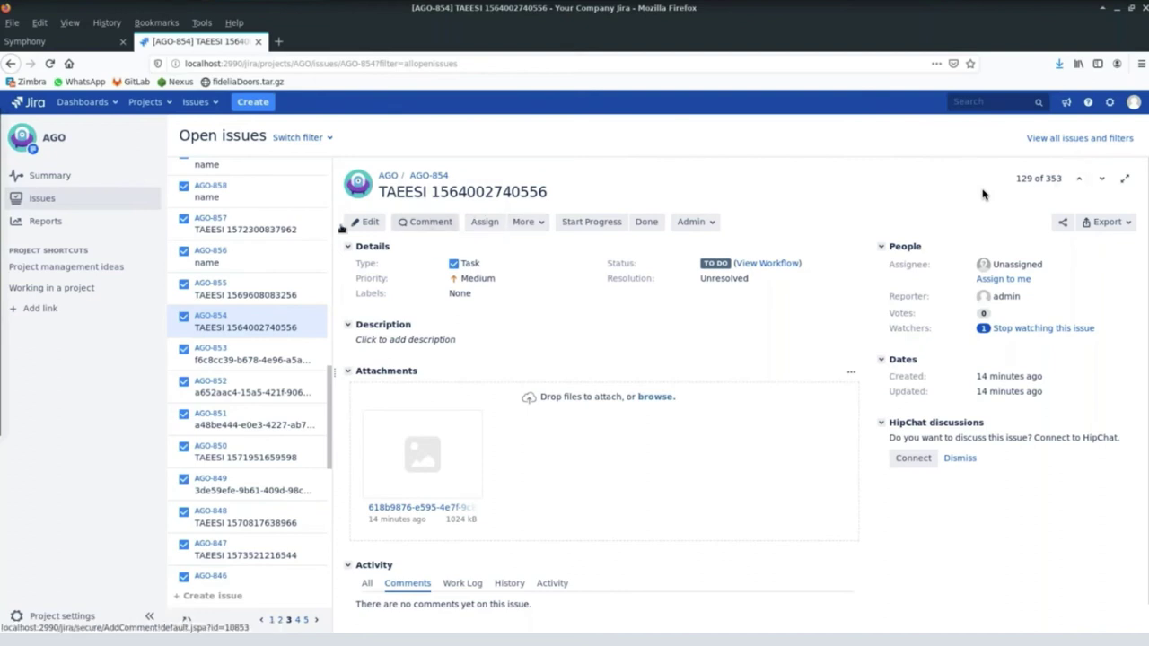
click(48, 65)
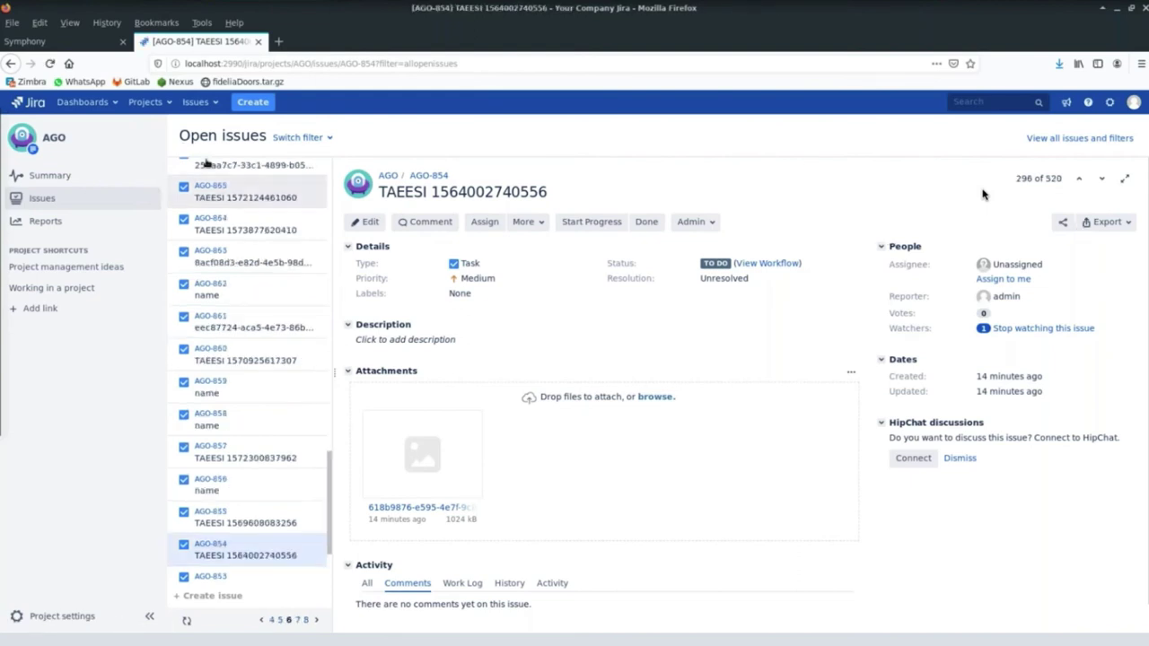
click(55, 45)
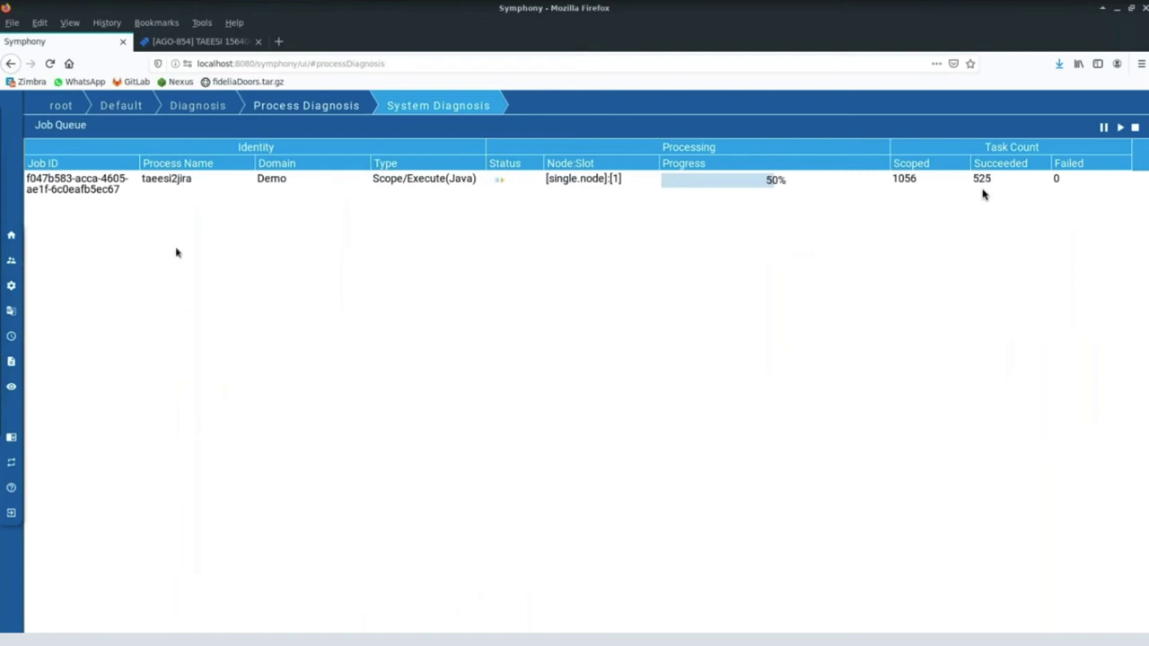
Go to Configuration > Configure Config Sets/Install to list the installed components.
click(12, 285)
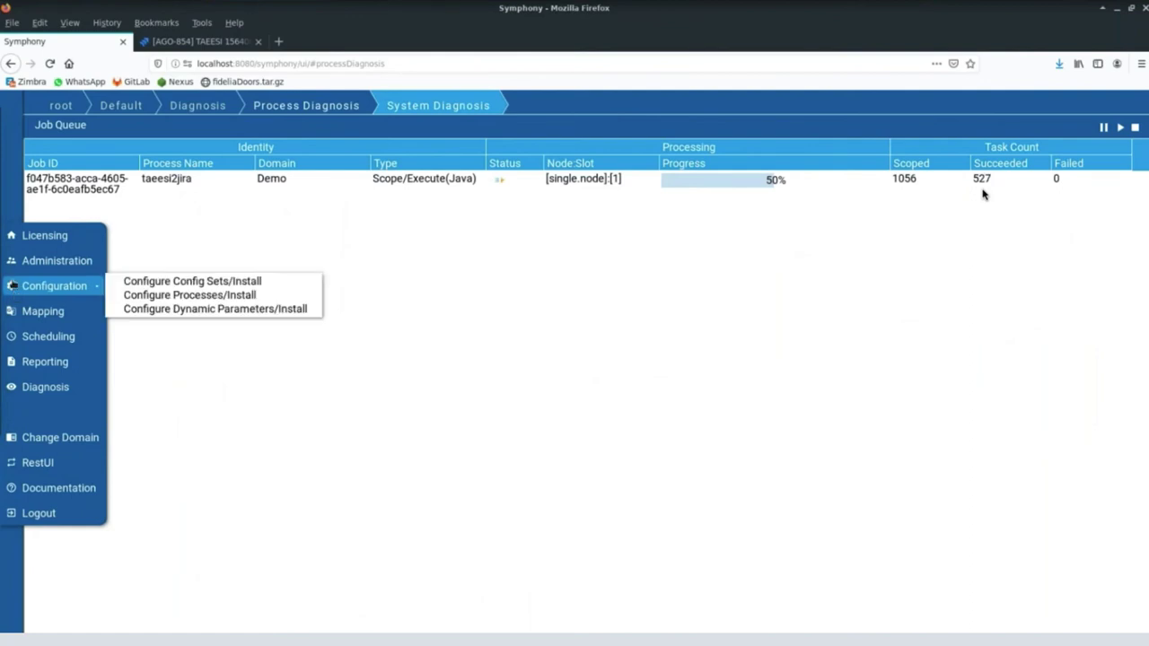
click(147, 282)
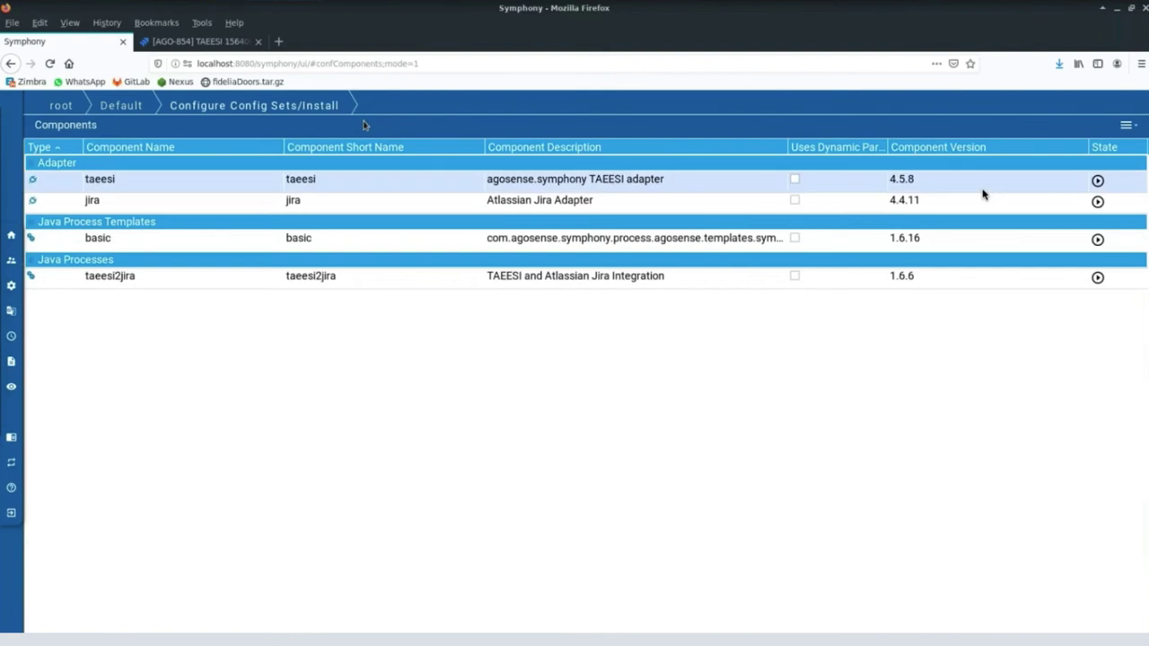